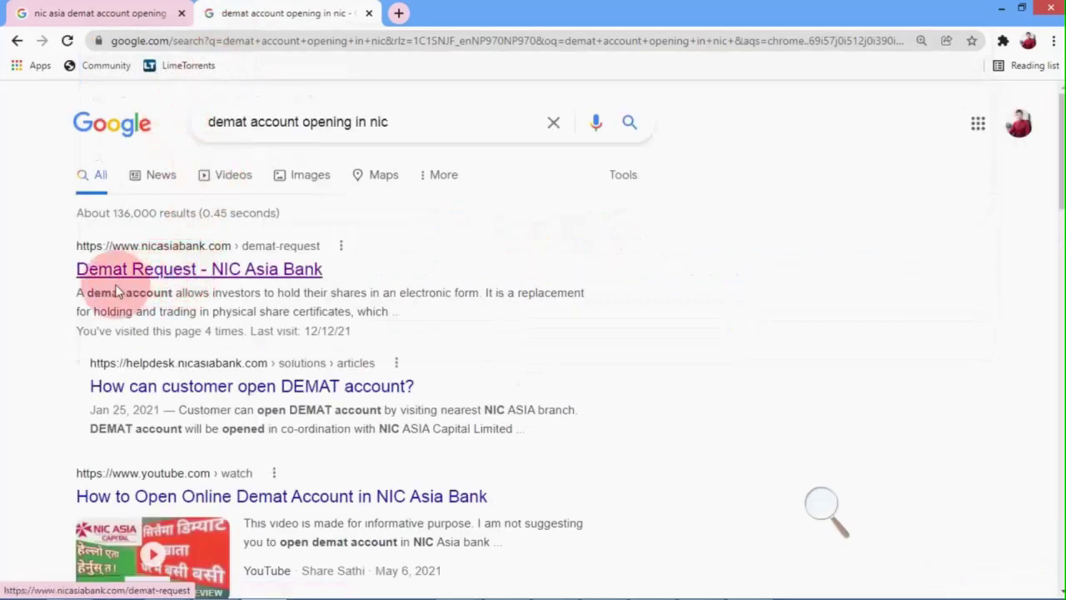
- Open the 'Demat Request - NIC Asia Bank' result and follow it to onlinedemat.nicasiacapital.com
{"action": "left_click", "coordinate": [134, 279]}
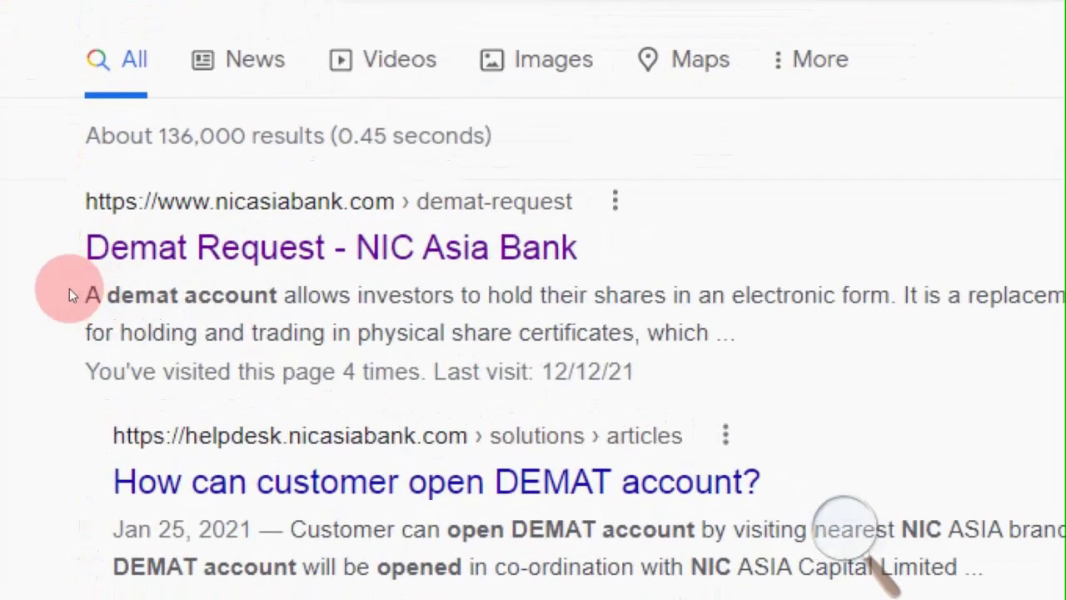
{"action": "left_click", "coordinate": [138, 272]}
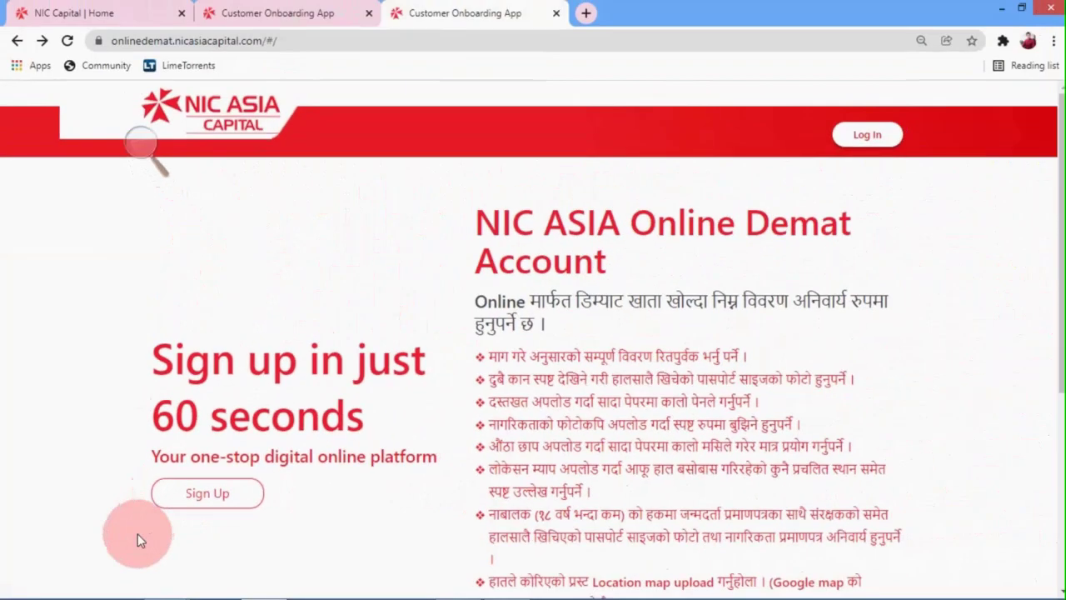
- Sign up with the applicant's Gmail address replacing the prefilled email, and request a verification code
{"action": "left_click", "coordinate": [240, 469]}
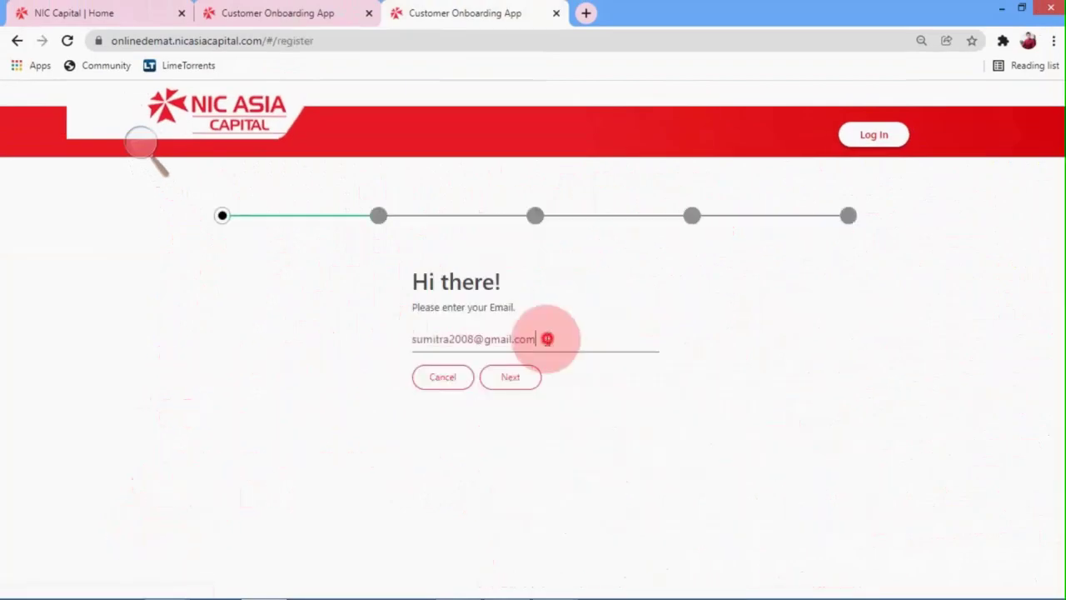
{"action": "left_click_drag", "start_coordinate": [547, 338], "coordinate": [372, 352]}
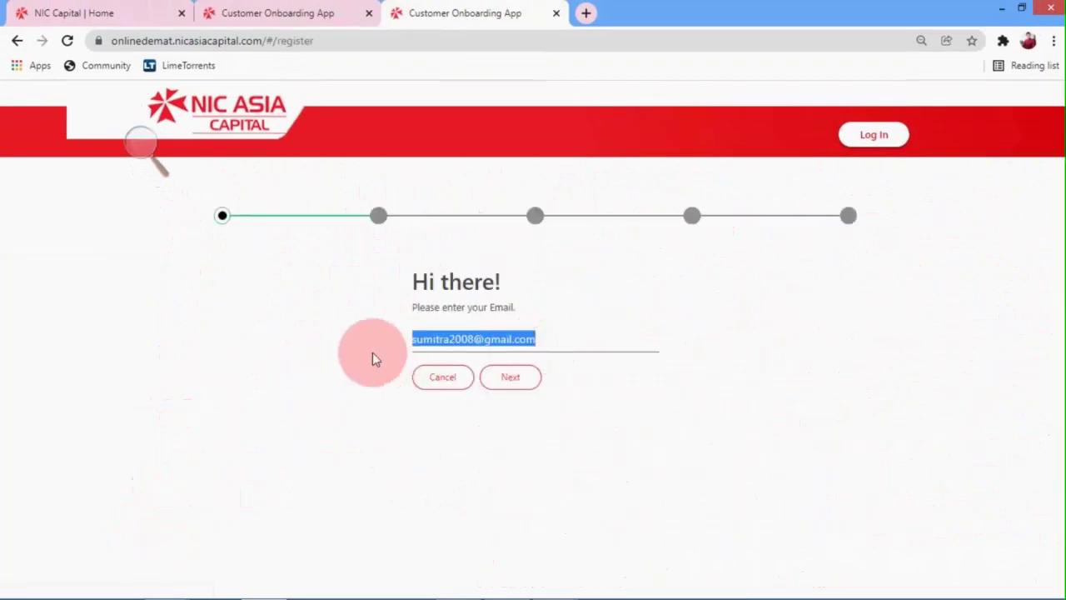
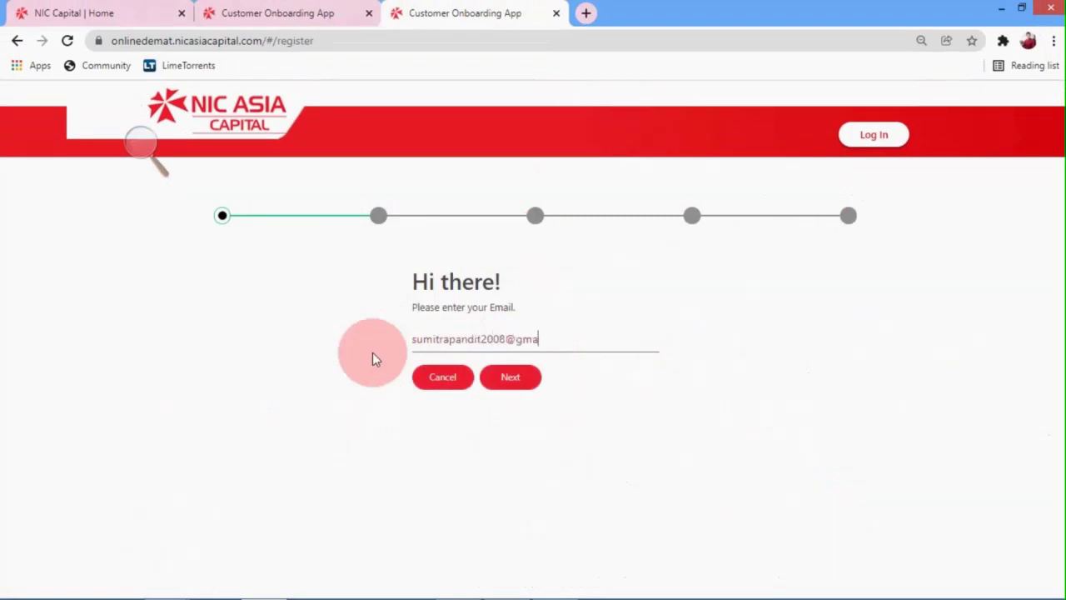
{"action": "left_click", "coordinate": [520, 385]}
{"action": "left_click", "coordinate": [447, 380]}
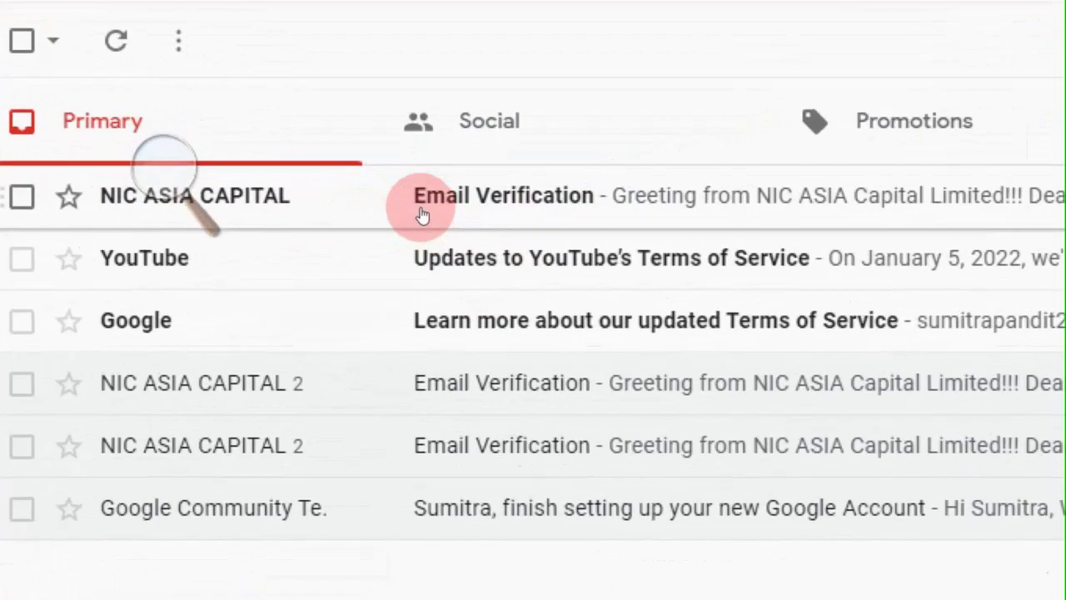
- Open NIC ASIA CAPITAL's newest Email Verification message and read the OTP
{"action": "left_click", "coordinate": [422, 214]}
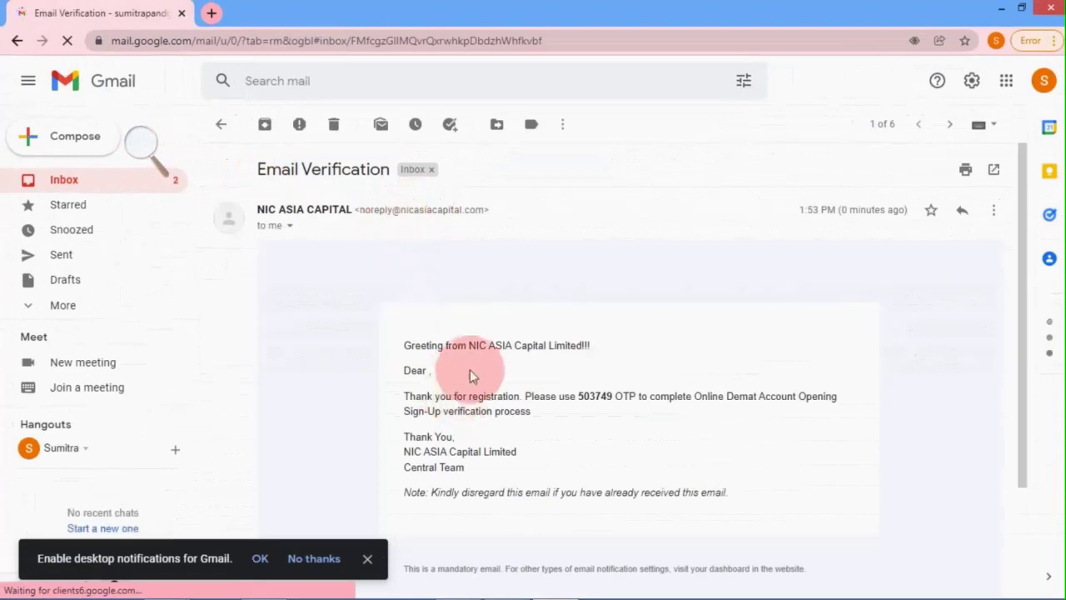
{"action": "scroll", "coordinate": [517, 379], "scroll_direction": "down", "scroll_amount": 2}
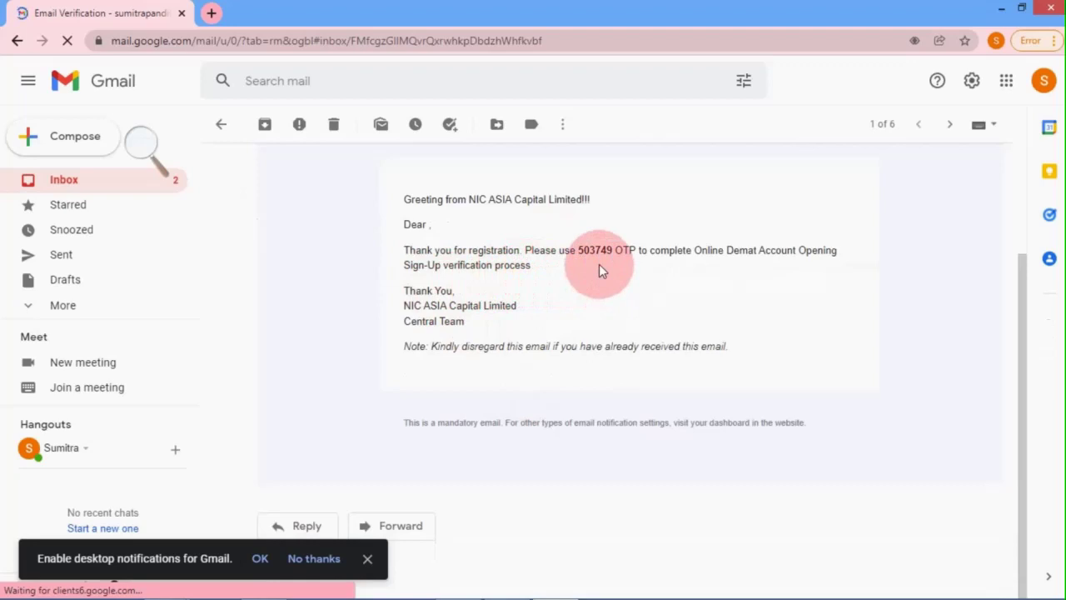
- Enter the emailed verification code and the applicant's full name
{"action": "key", "text": "alt+Tab"}
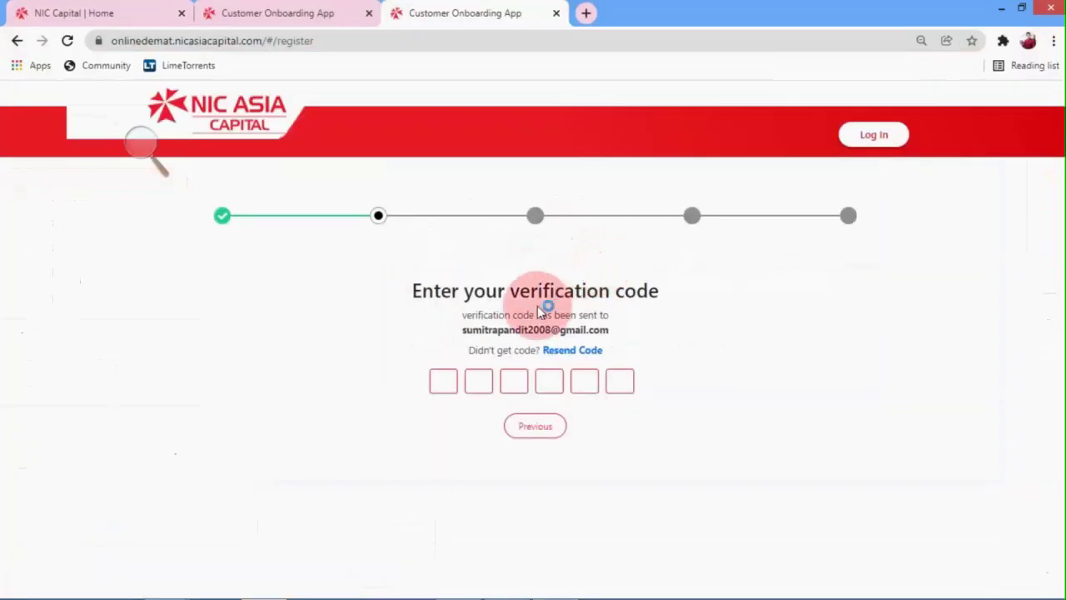
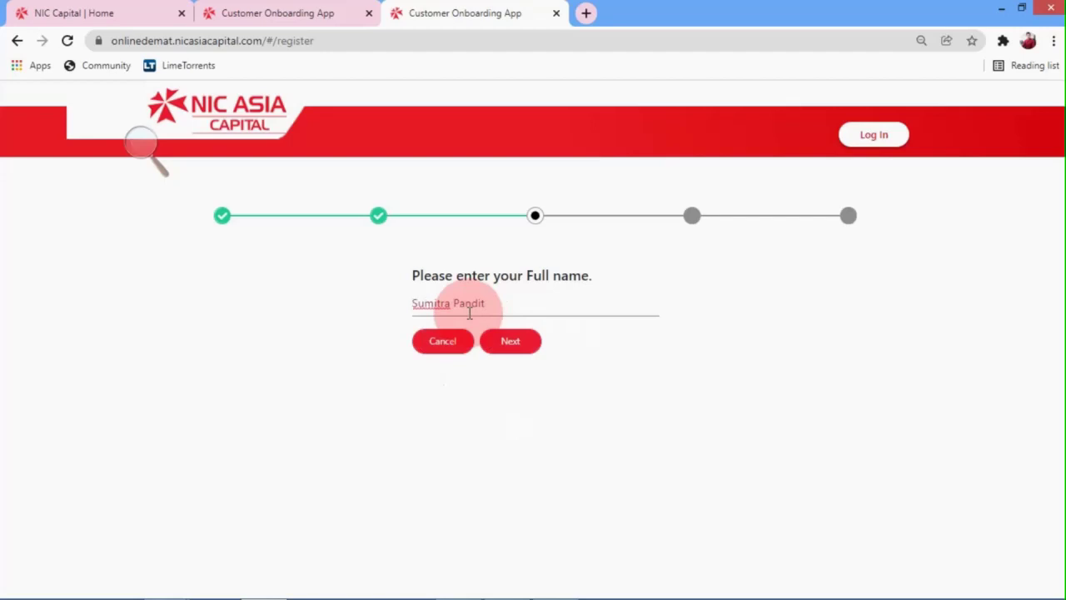
{"action": "left_click", "coordinate": [515, 344]}
- Fill in the mobile number, accept the Terms and Condition, and submit the login details
{"action": "left_click", "coordinate": [482, 308]}
{"action": "key", "text": "ctrl+v"}
{"action": "left_click", "coordinate": [580, 341]}
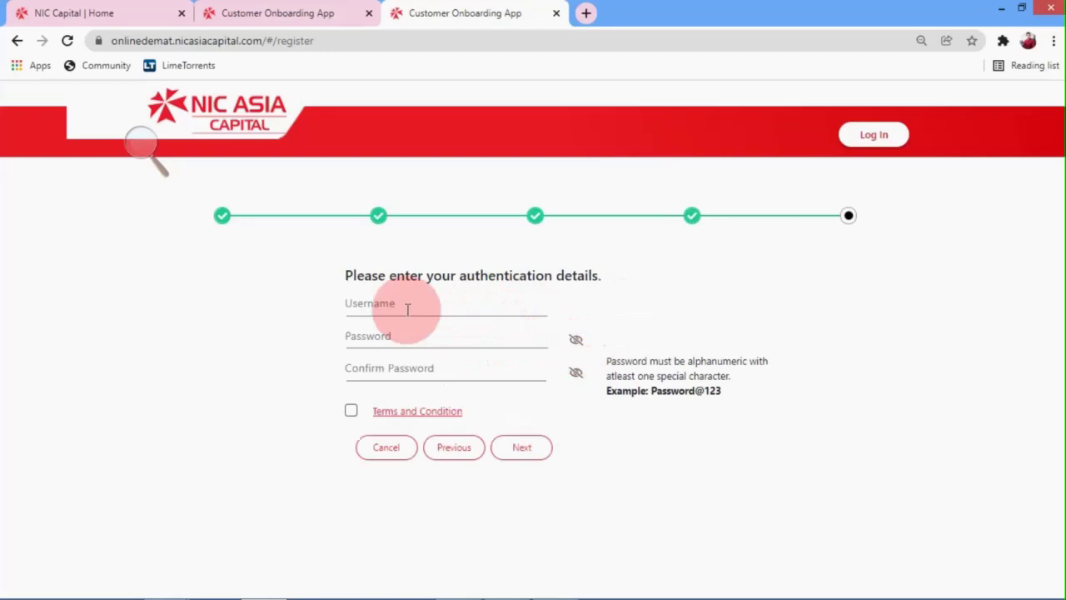
{"action": "left_click", "coordinate": [351, 411]}
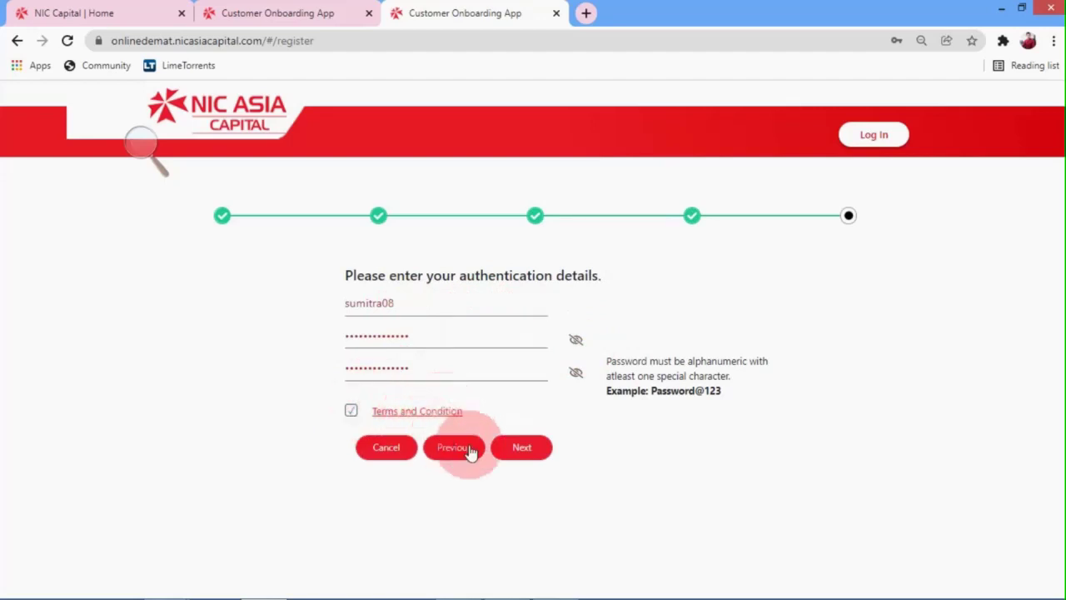
{"action": "left_click", "coordinate": [531, 452]}
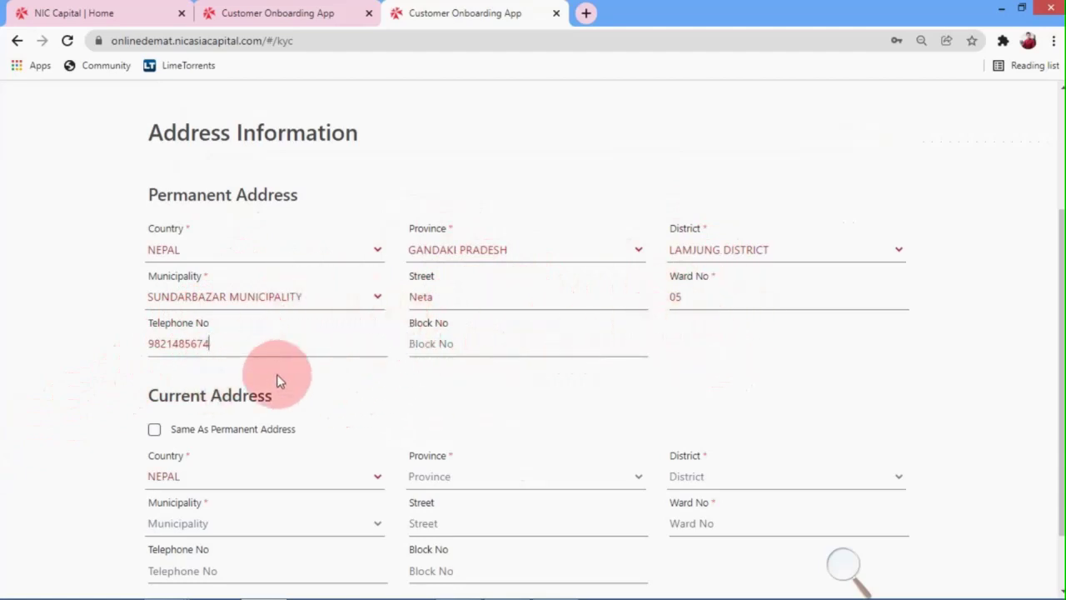
- Untick 'Same As Permanent Address', fill a separate current address, and submit the Address step
{"action": "scroll", "coordinate": [276, 379], "scroll_direction": "down", "scroll_amount": 1}
{"action": "scroll", "coordinate": [276, 389], "scroll_direction": "down", "scroll_amount": 1}
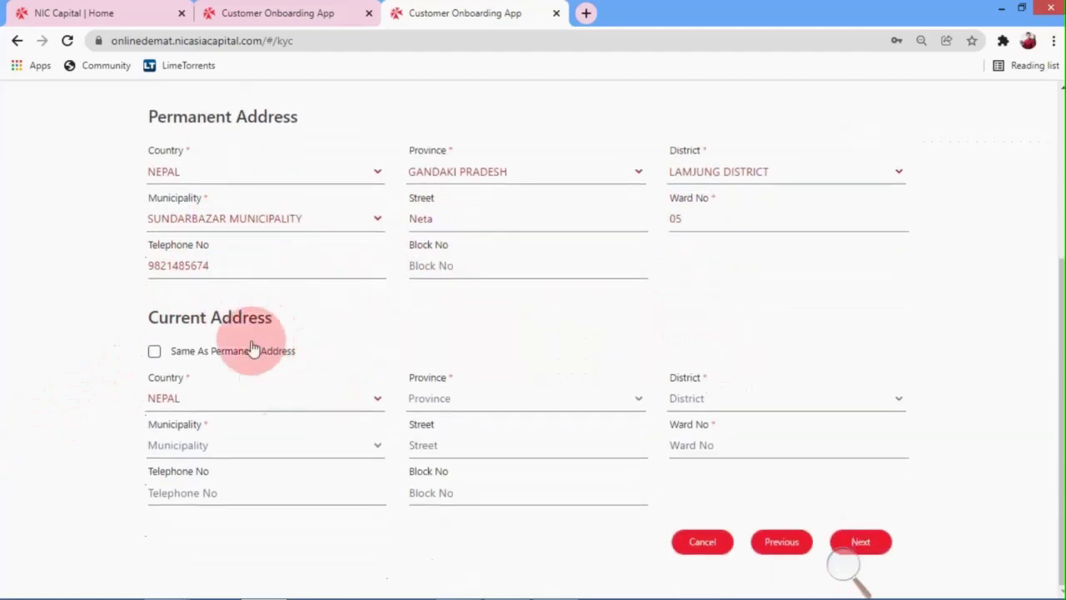
{"action": "left_click", "coordinate": [155, 354]}
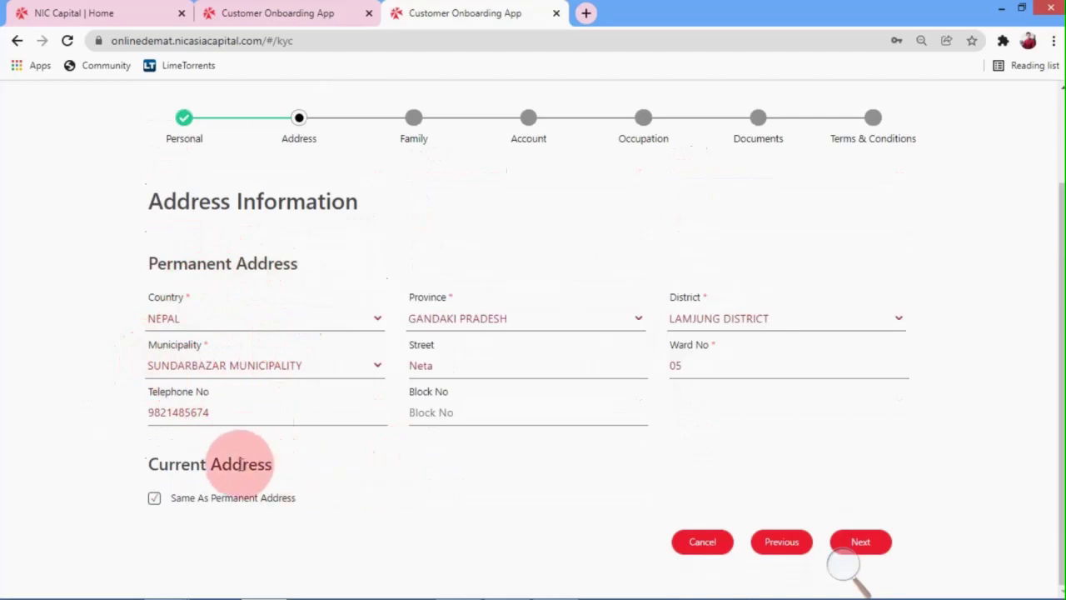
{"action": "left_click", "coordinate": [155, 498]}
{"action": "scroll", "coordinate": [284, 439], "scroll_direction": "down", "scroll_amount": 2}
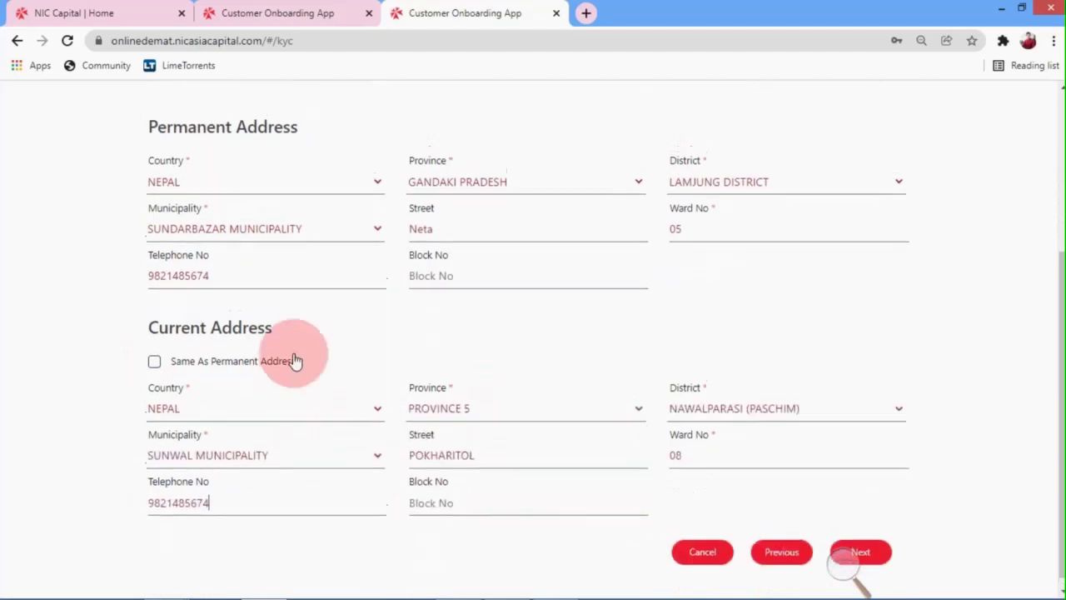
{"action": "scroll", "coordinate": [297, 353], "scroll_direction": "up", "scroll_amount": 1}
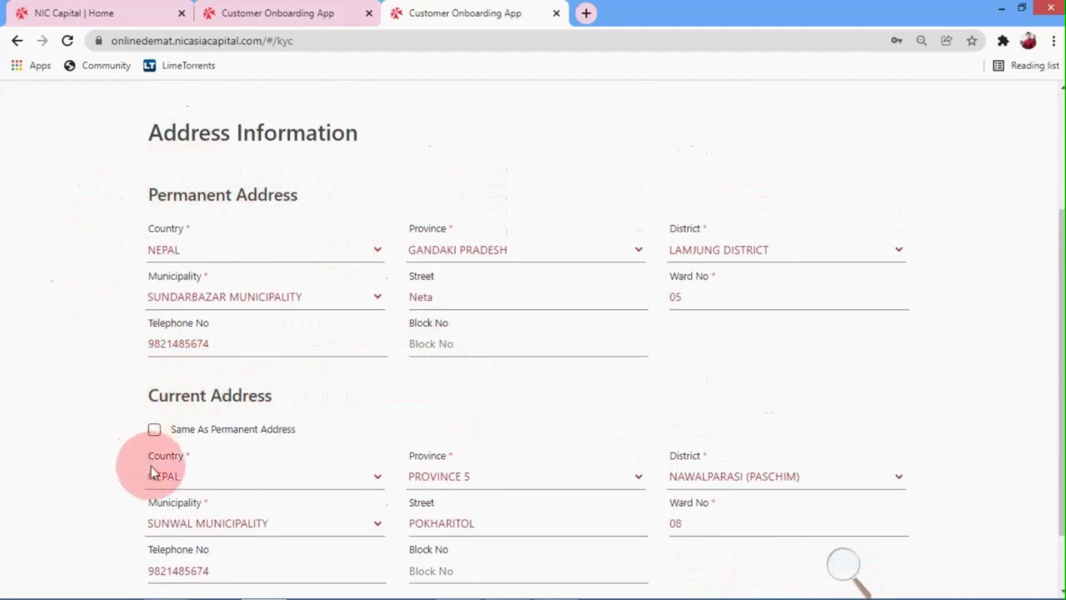
{"action": "scroll", "coordinate": [179, 433], "scroll_direction": "down", "scroll_amount": 1}
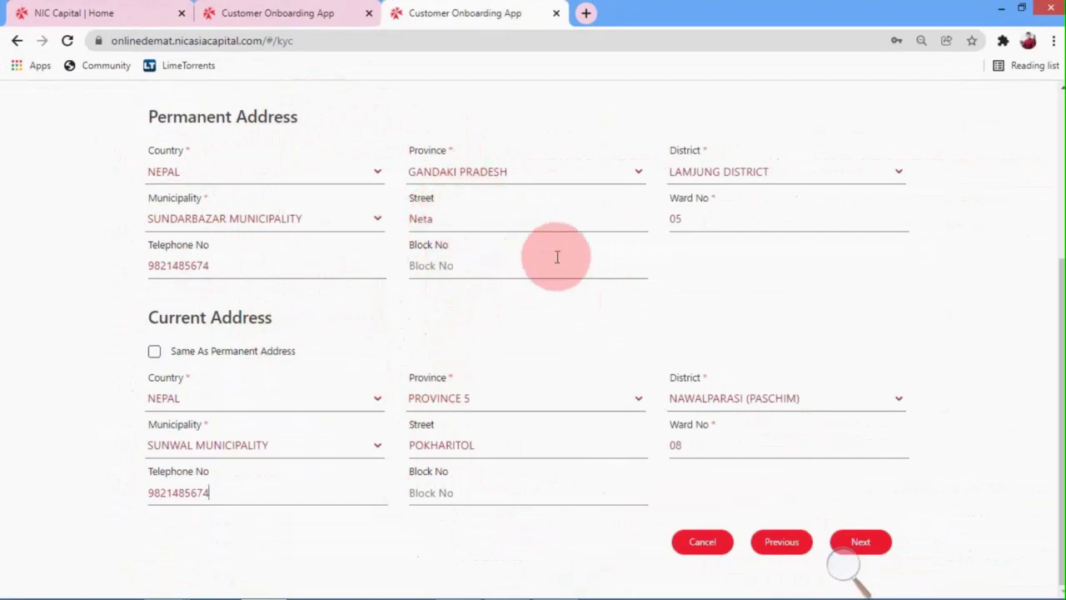
{"action": "left_click", "coordinate": [866, 542]}
- Tick 'Do you want to add Nominee?' on the Family Information form
{"action": "scroll", "coordinate": [304, 275], "scroll_direction": "up", "scroll_amount": 3}
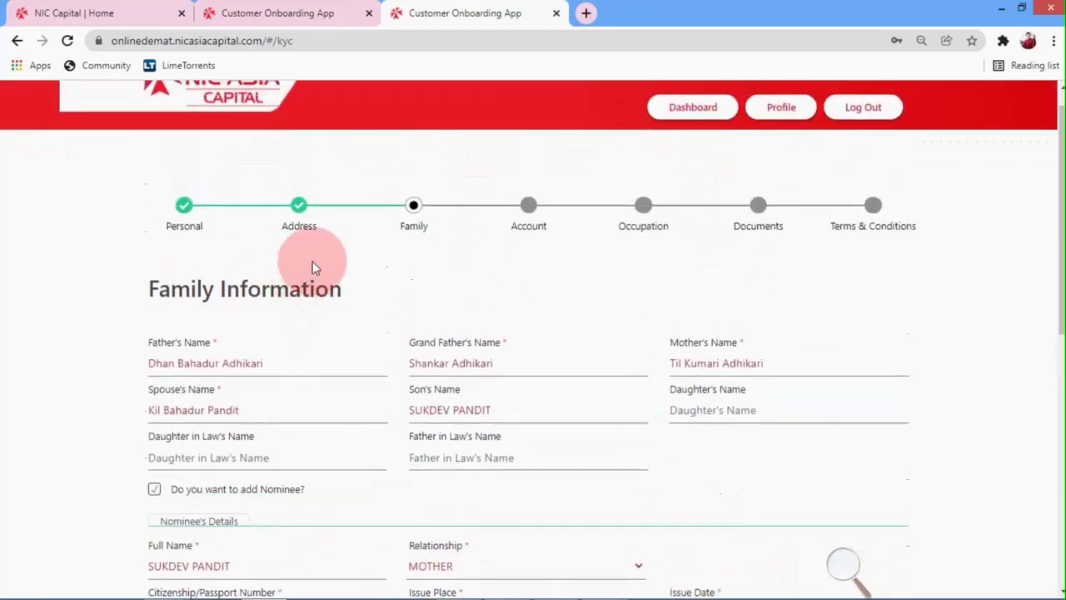
{"action": "scroll", "coordinate": [312, 260], "scroll_direction": "down", "scroll_amount": 2}
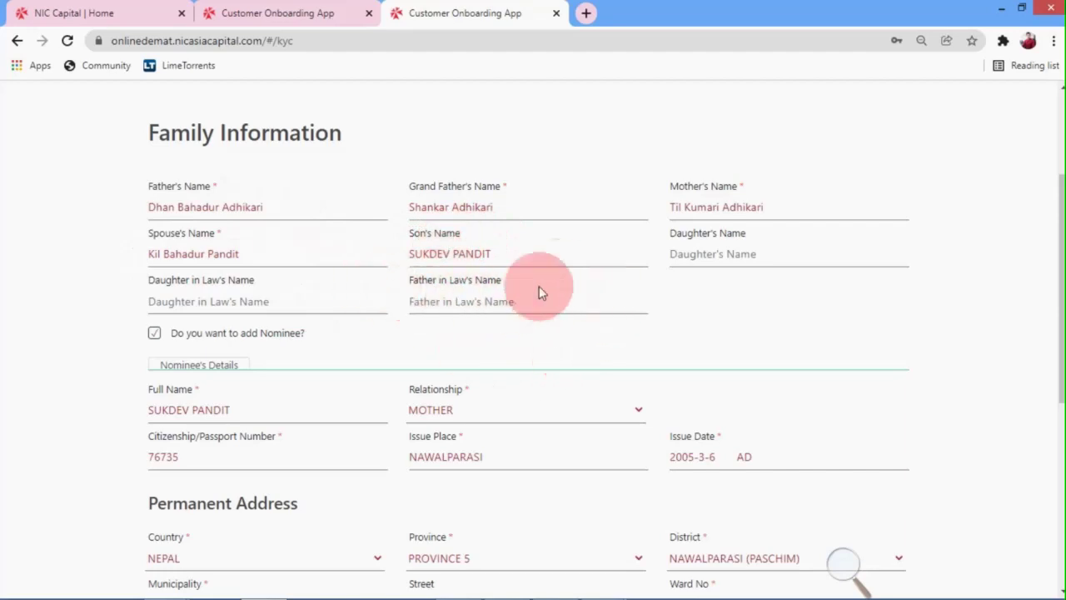
{"action": "scroll", "coordinate": [179, 293], "scroll_direction": "down", "scroll_amount": 1}
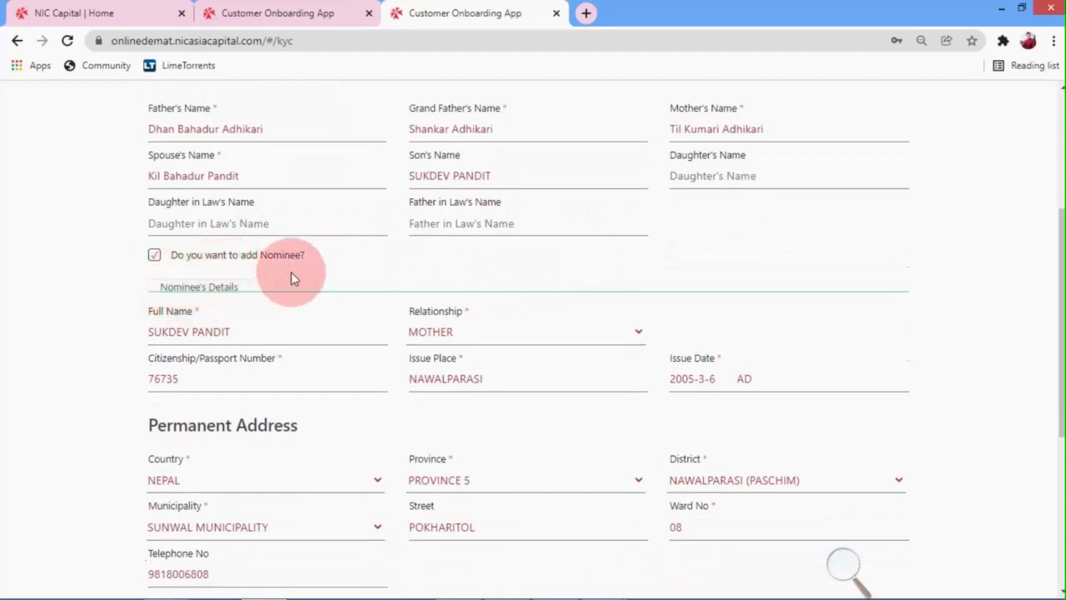
{"action": "left_click", "coordinate": [155, 254]}
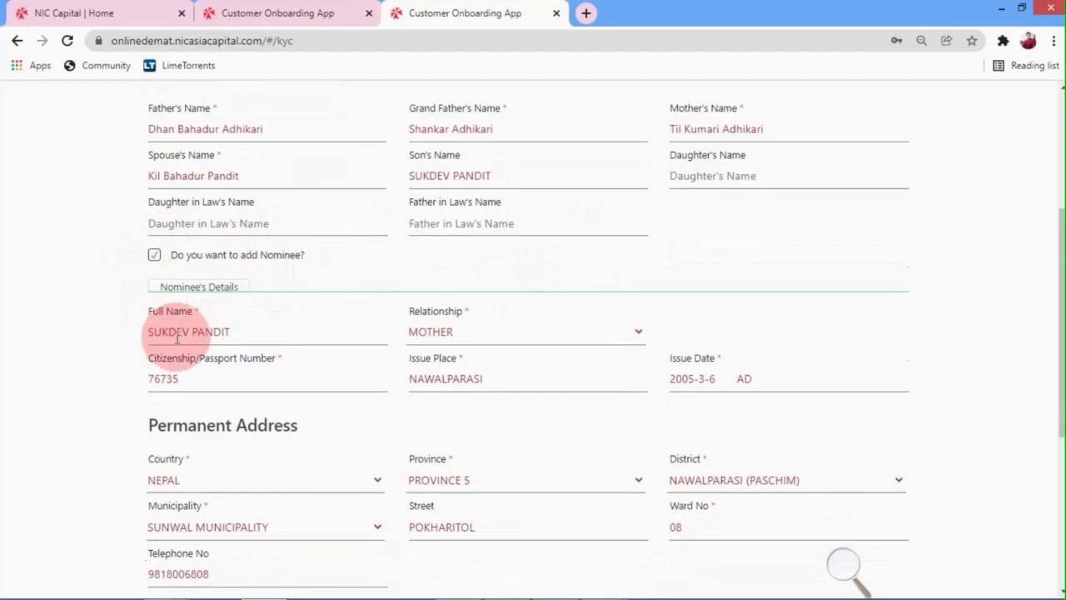
- Set the nominee's current address same as permanent and move on to Account Details
{"action": "scroll", "coordinate": [179, 337], "scroll_direction": "down", "scroll_amount": 1}
{"action": "scroll", "coordinate": [267, 226], "scroll_direction": "down", "scroll_amount": 2}
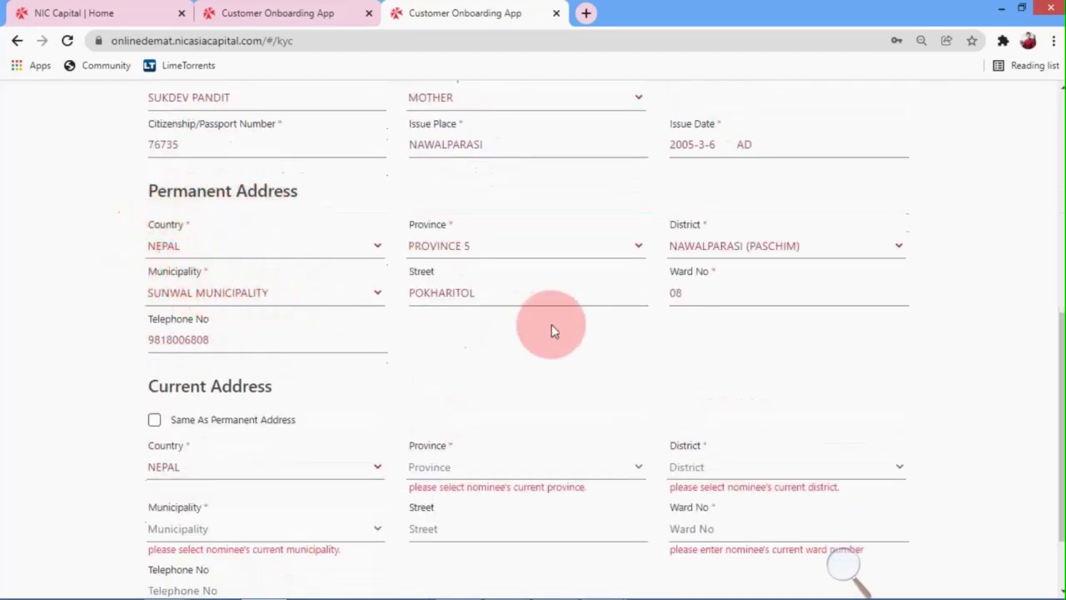
{"action": "scroll", "coordinate": [305, 350], "scroll_direction": "down", "scroll_amount": 1}
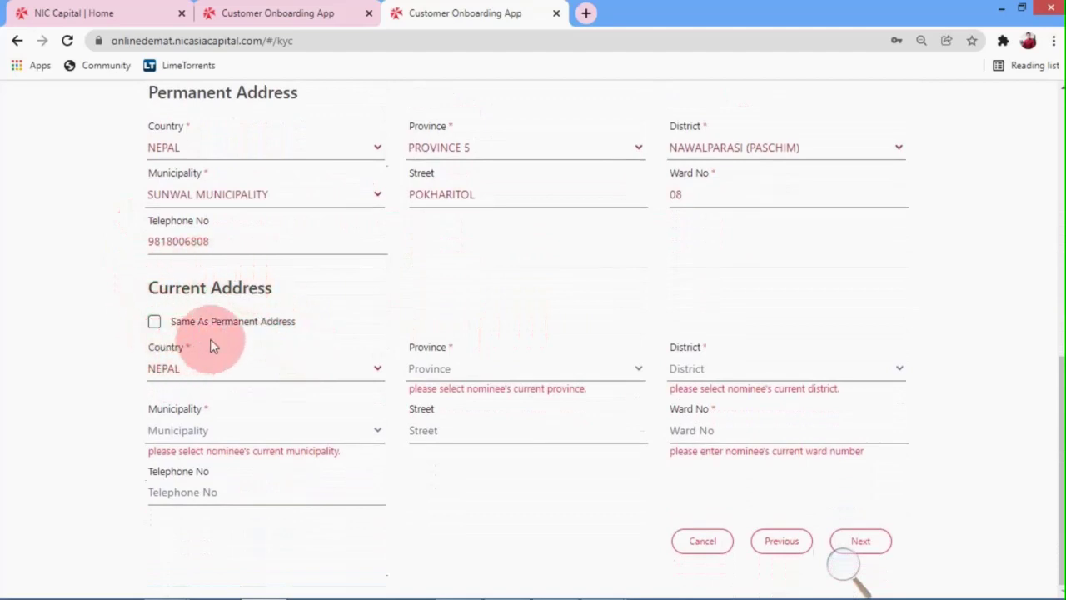
{"action": "left_click", "coordinate": [155, 325]}
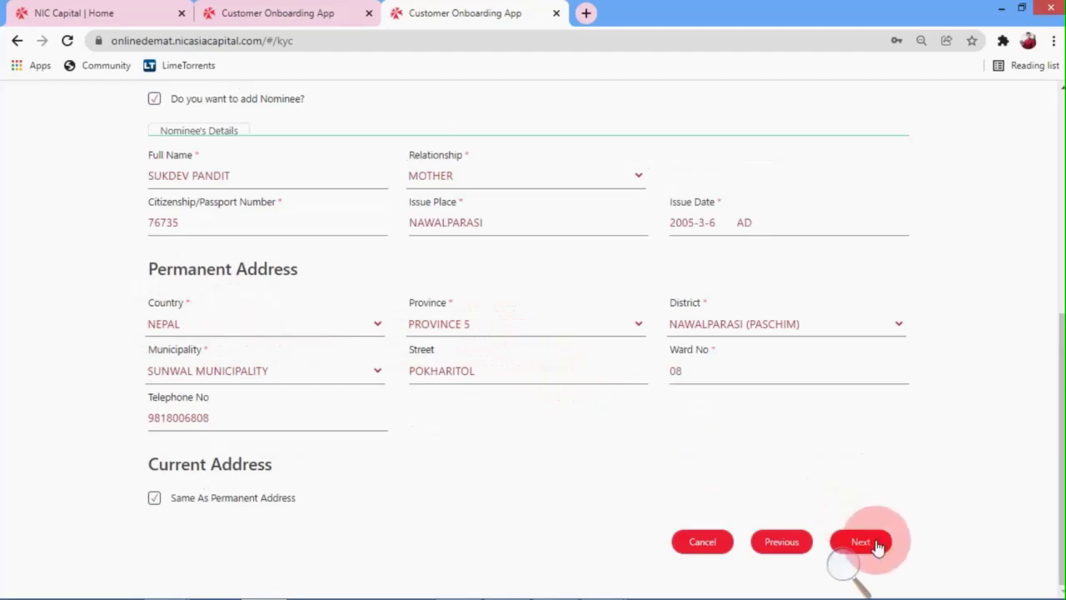
{"action": "left_click", "coordinate": [860, 542]}
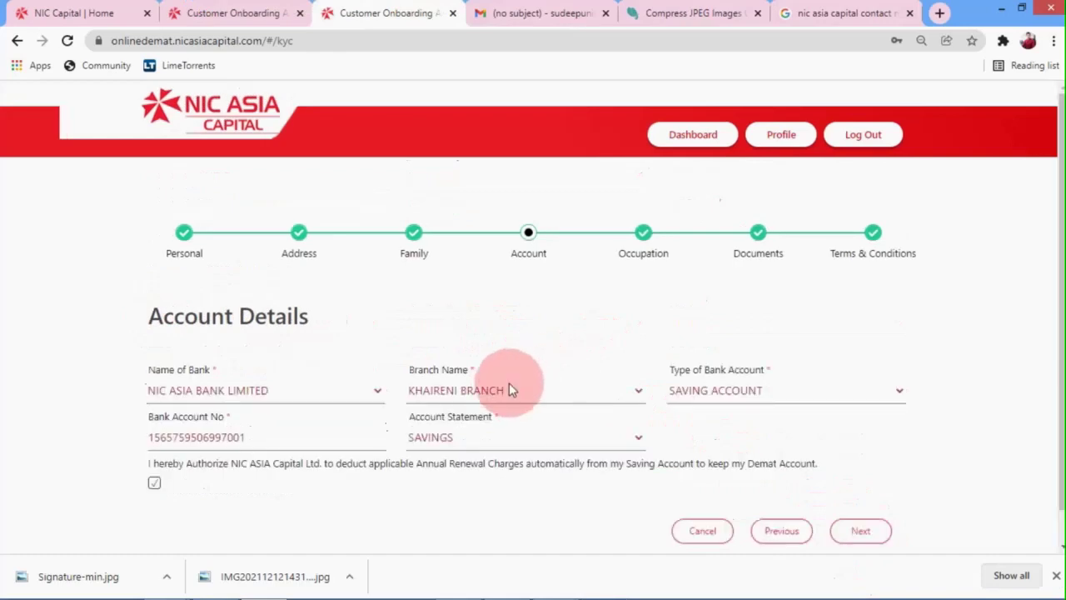
- Confirm the NIC ASIA BANK LIMITED savings account details and continue to Occupation
{"action": "scroll", "coordinate": [450, 352], "scroll_direction": "down", "scroll_amount": 1}
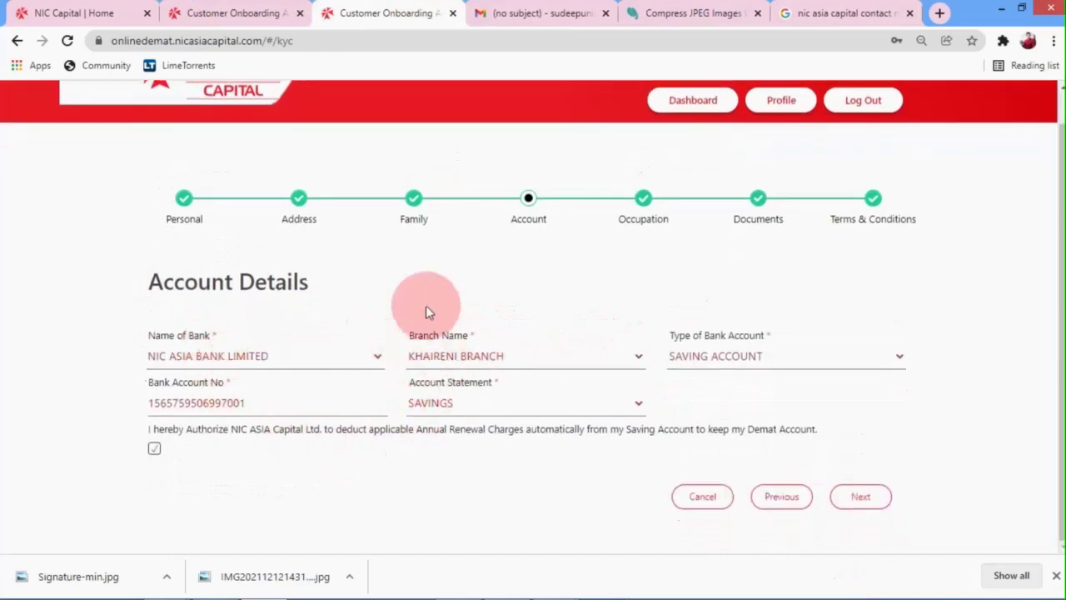
{"action": "left_click", "coordinate": [768, 504]}
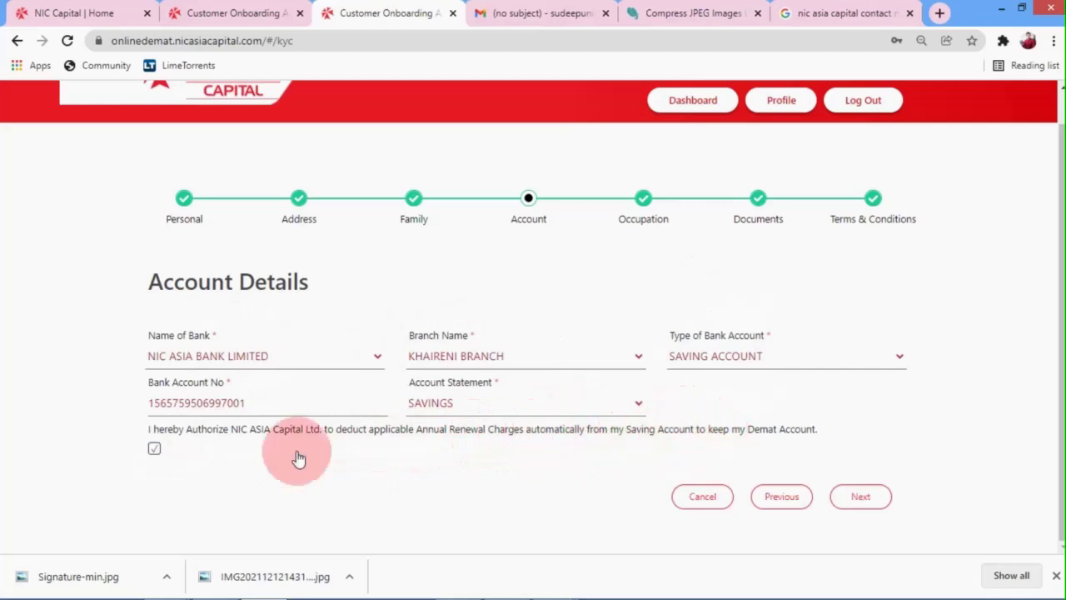
{"action": "left_click", "coordinate": [860, 500]}
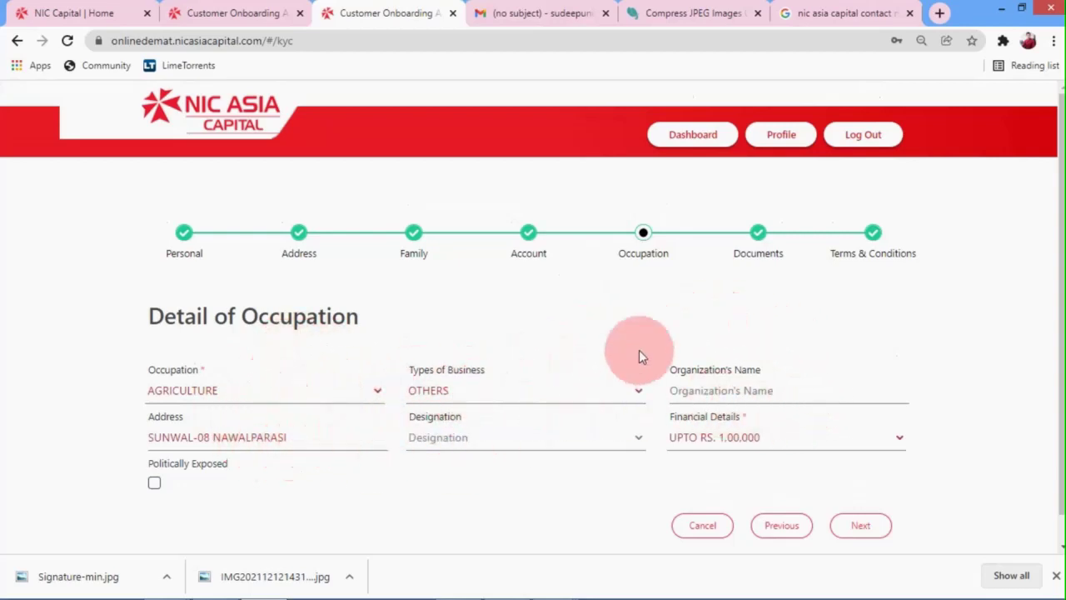
- Advance to Documents and check the uploaded signatures, thumbprints, nominee documents and location map
{"action": "left_click", "coordinate": [857, 526]}
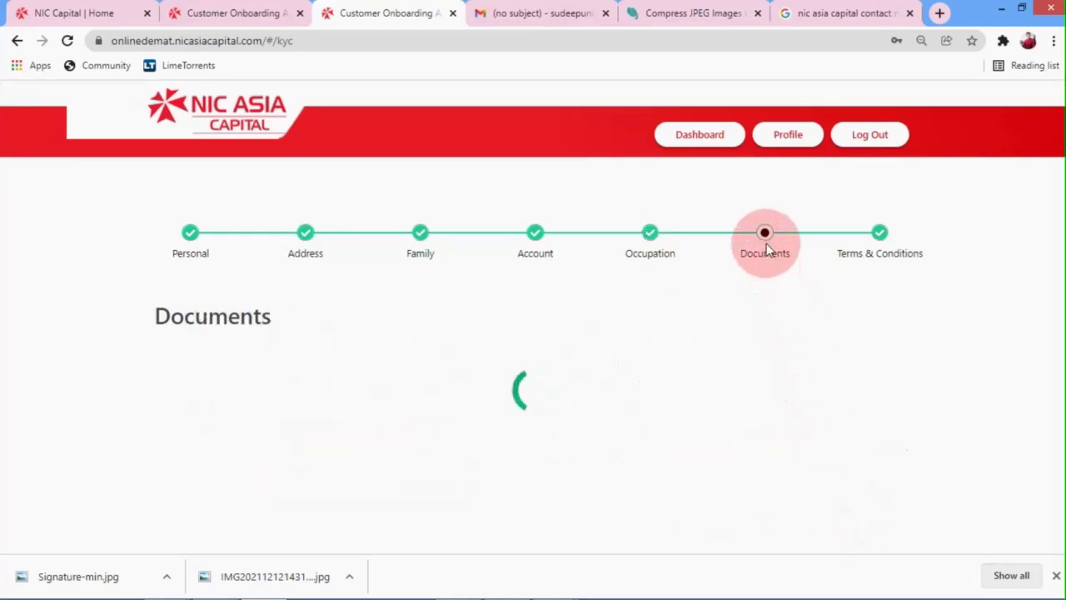
{"action": "scroll", "coordinate": [570, 474], "scroll_direction": "down", "scroll_amount": 1}
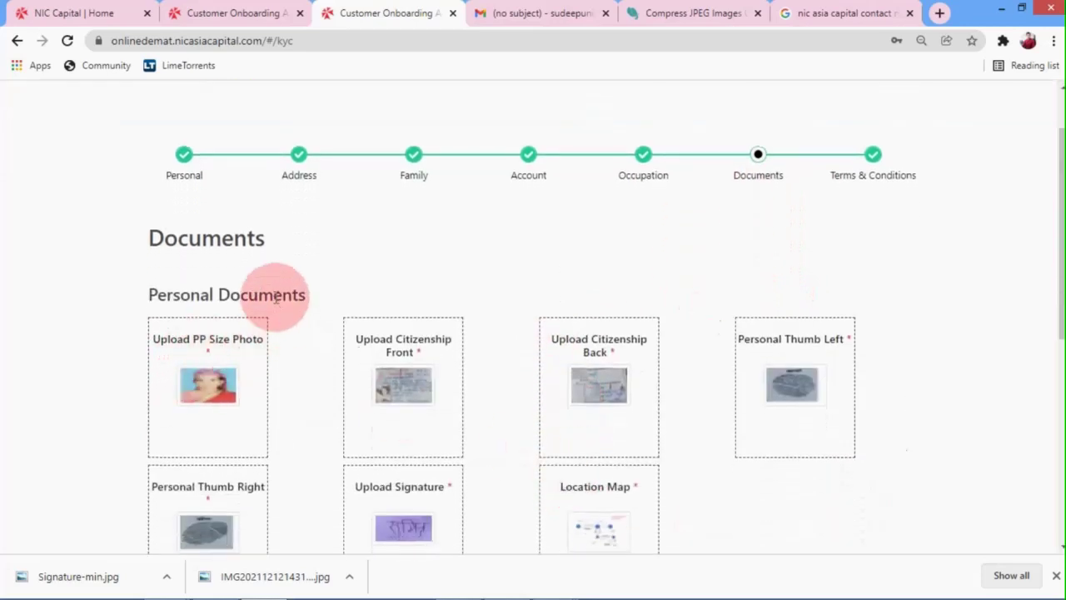
{"action": "scroll", "coordinate": [265, 210], "scroll_direction": "down", "scroll_amount": 2}
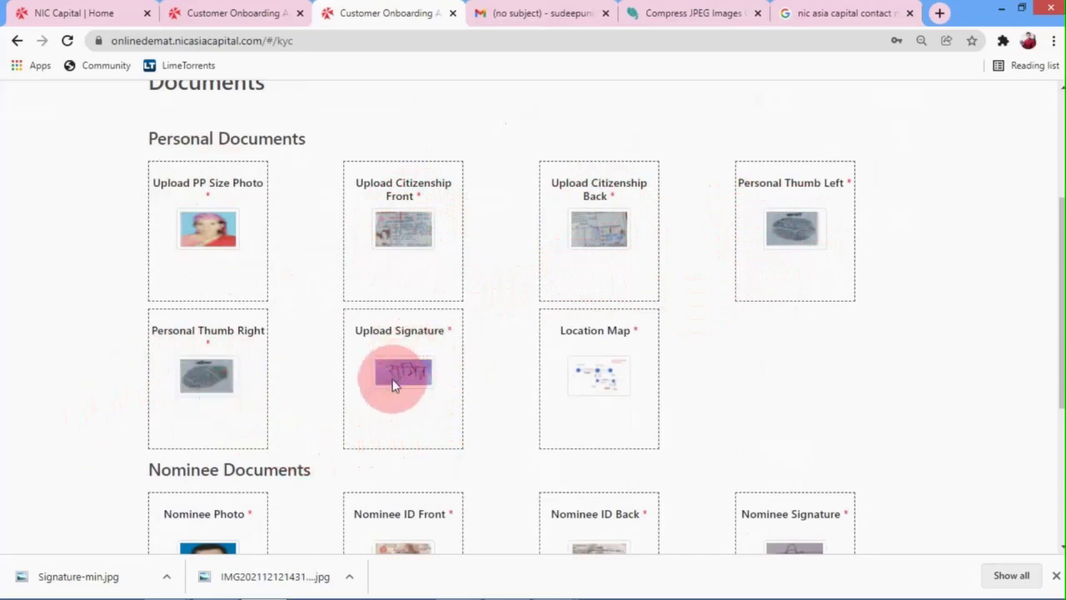
{"action": "scroll", "coordinate": [394, 400], "scroll_direction": "down", "scroll_amount": 2}
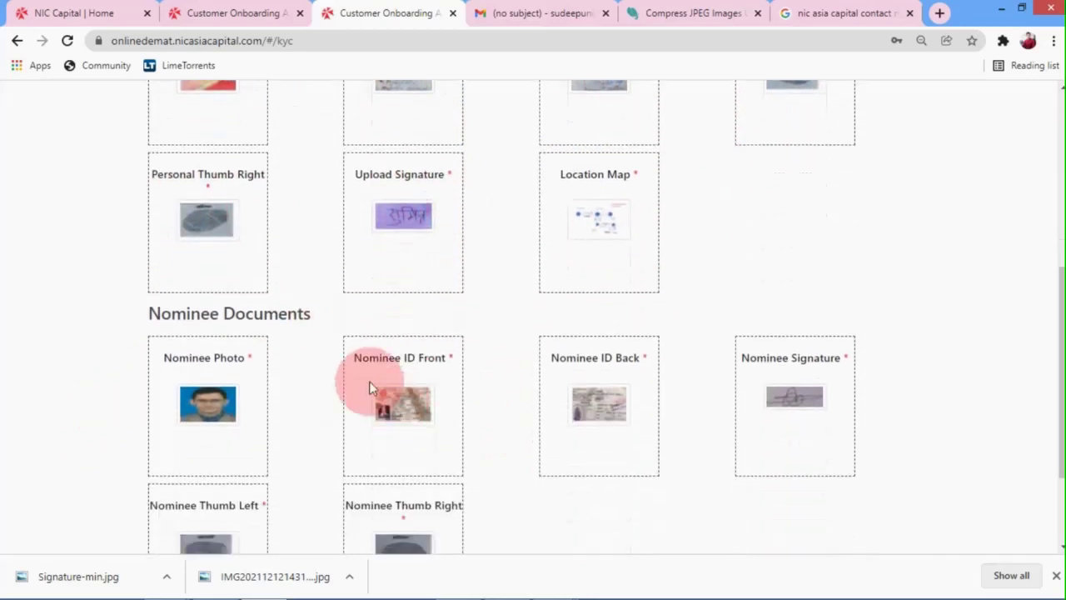
{"action": "scroll", "coordinate": [308, 375], "scroll_direction": "down", "scroll_amount": 1}
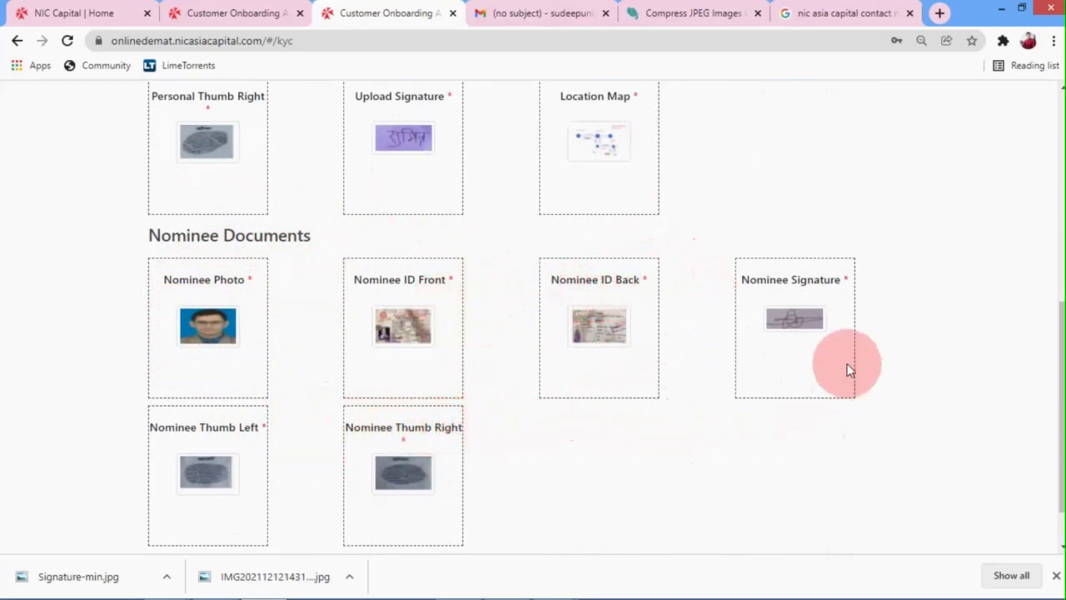
{"action": "scroll", "coordinate": [380, 503], "scroll_direction": "down", "scroll_amount": 1}
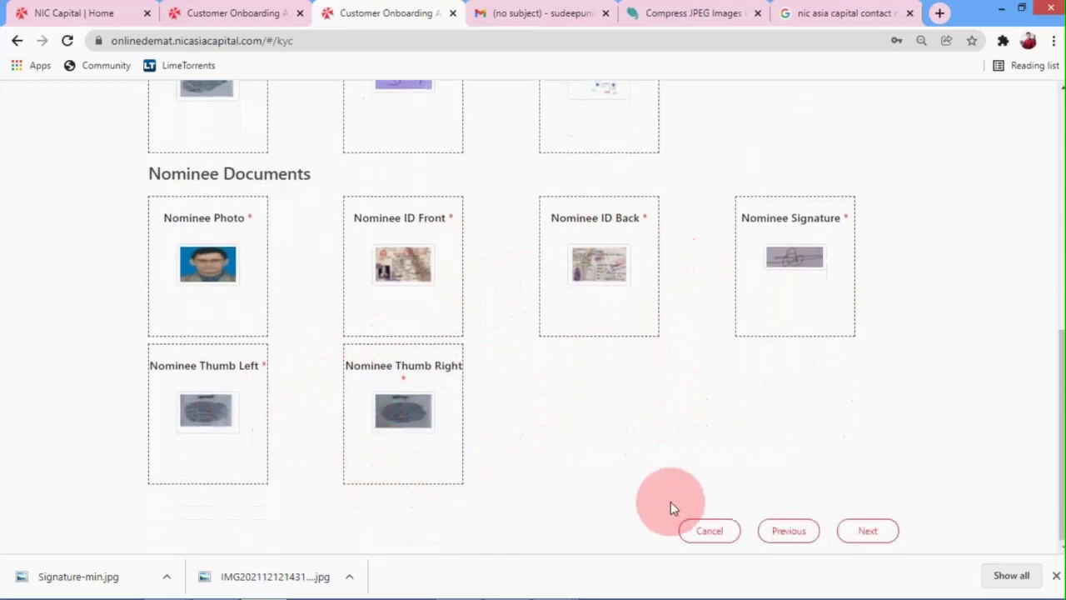
- Submit the Documents step and return to the dashboard from the Terms & Conditions screen
{"action": "left_click", "coordinate": [858, 531]}
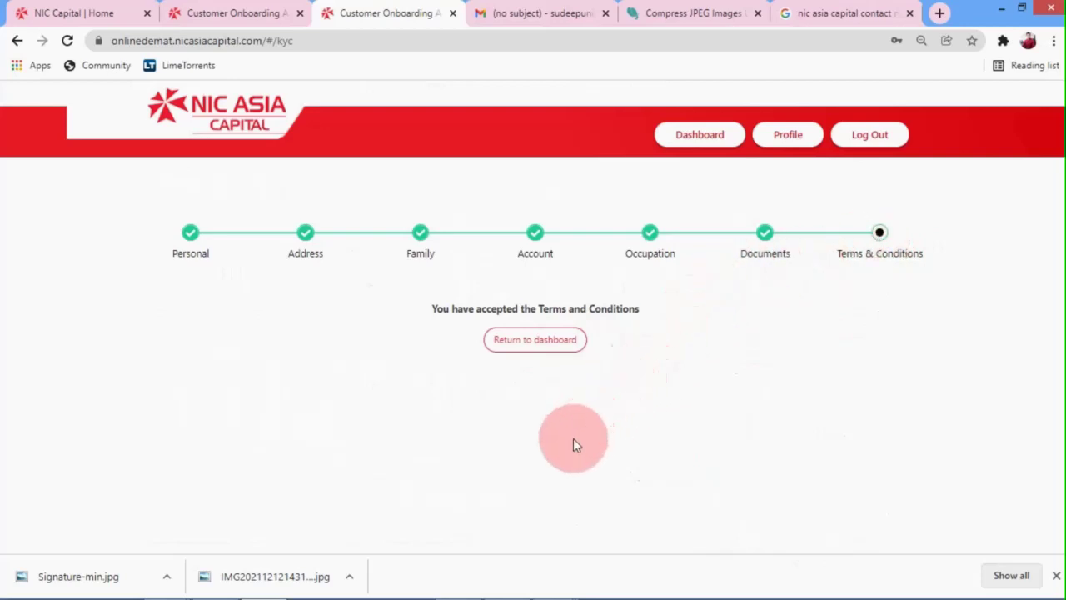
{"action": "left_click", "coordinate": [561, 348]}
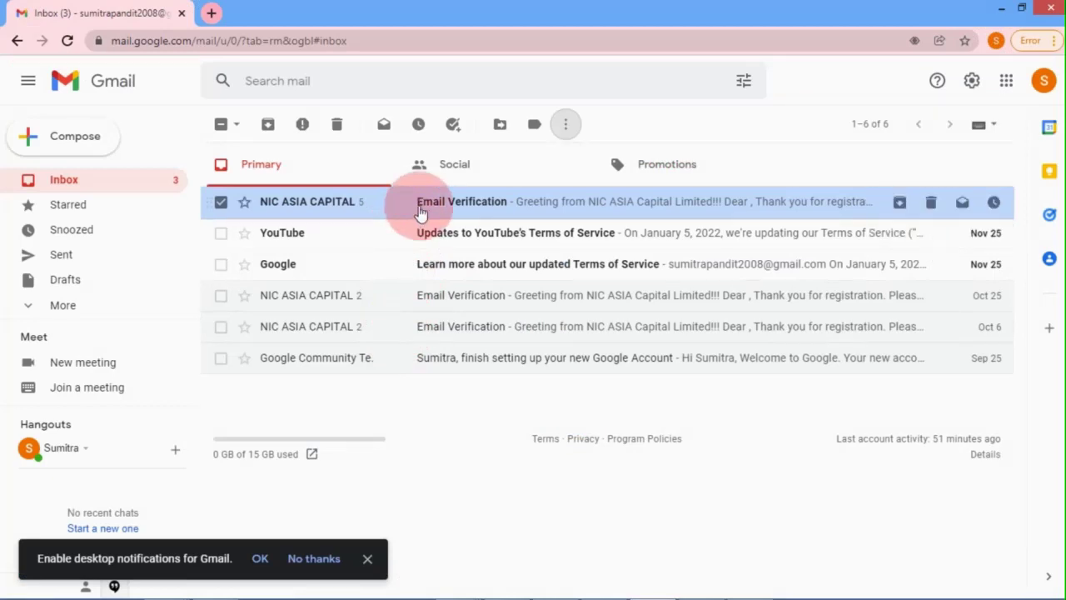
- Open NIC ASIA CAPITAL's latest email and highlight the Demat Number line
{"action": "left_click", "coordinate": [421, 210]}
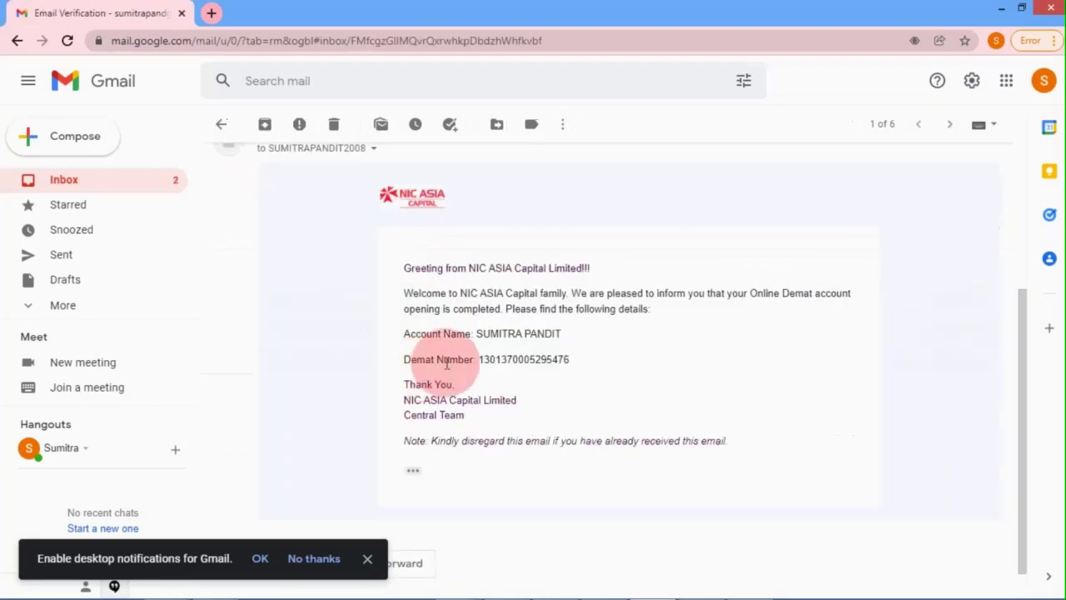
{"action": "scroll", "coordinate": [469, 303], "scroll_direction": "down", "scroll_amount": 1}
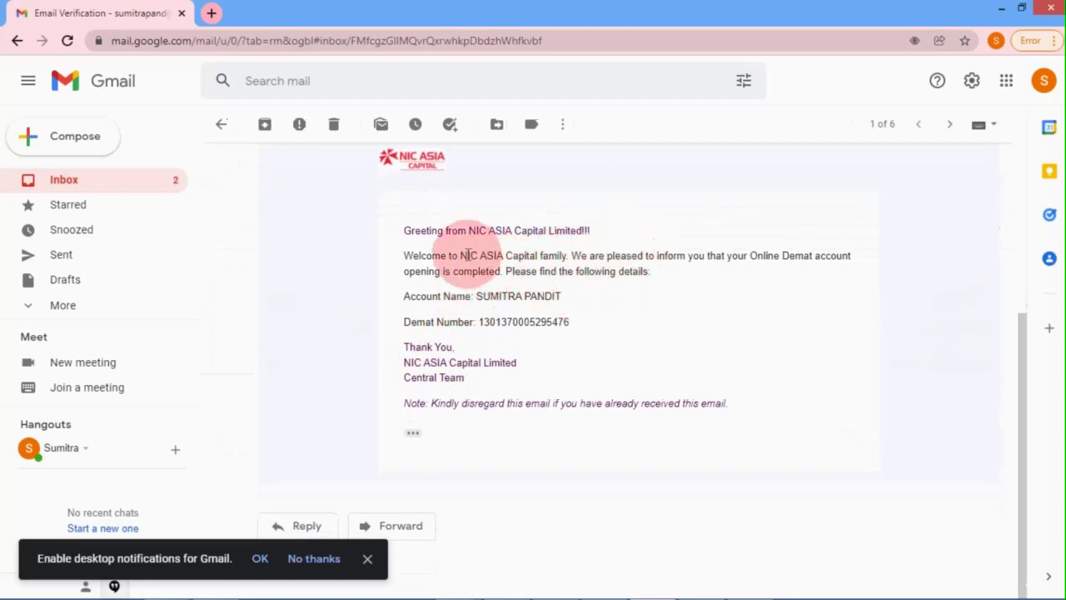
{"action": "left_click_drag", "start_coordinate": [402, 324], "coordinate": [575, 321]}
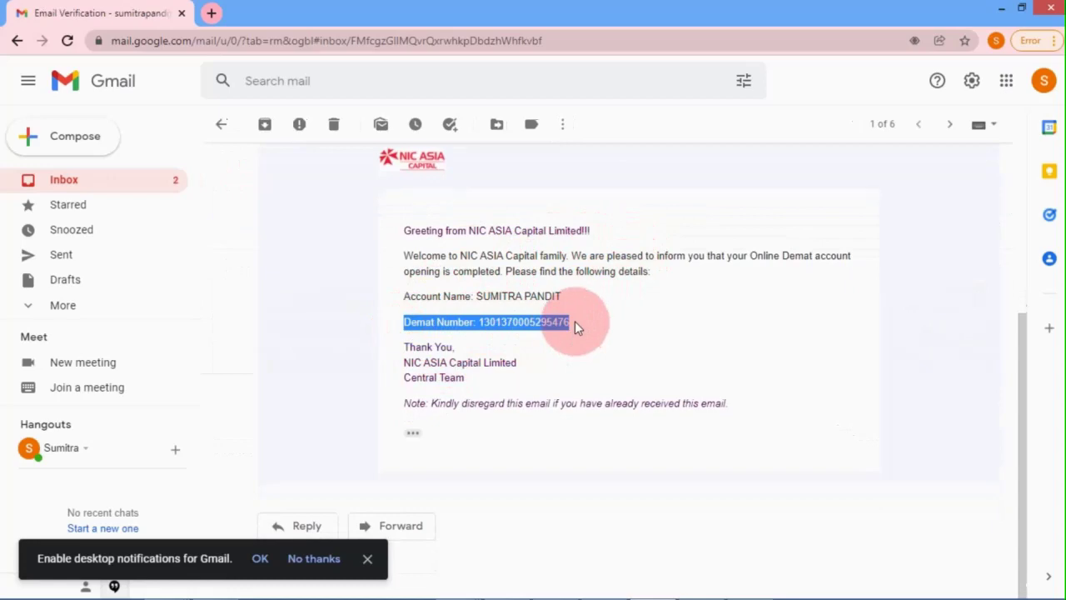